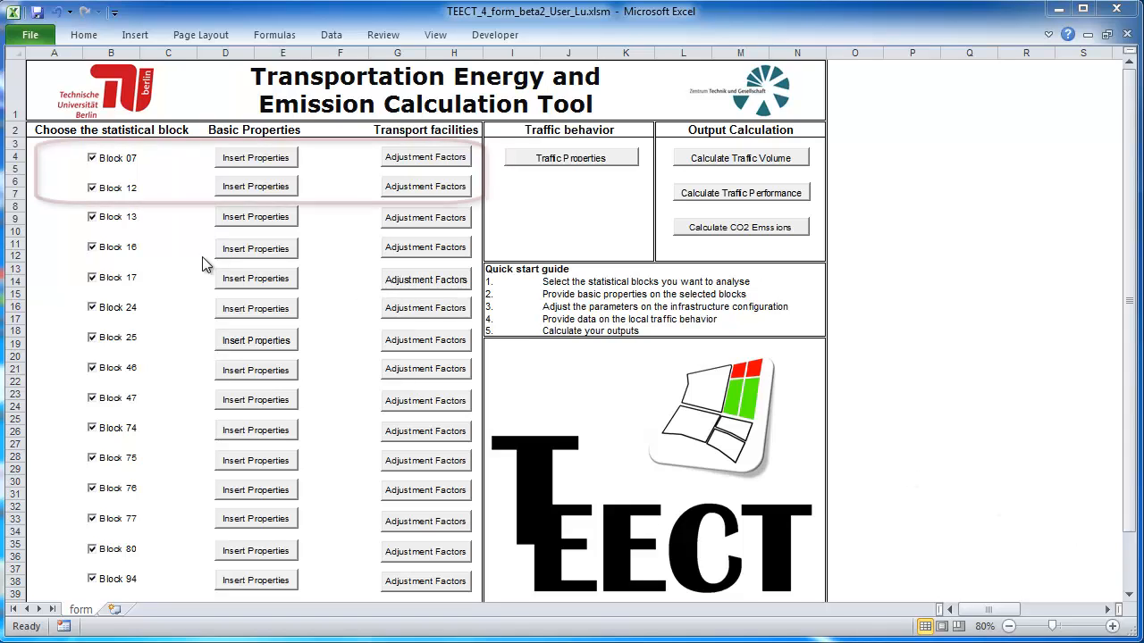
Step: Toggle the Block 07 and Block 12 analysis checkboxes off and back on
left_click(92, 164)
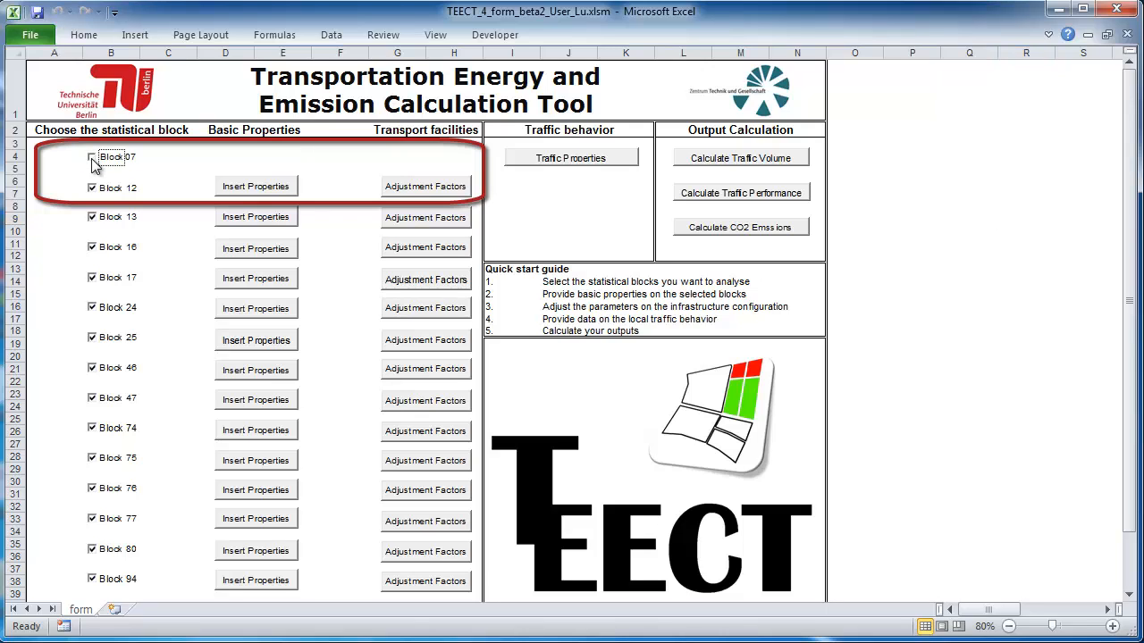
left_click(92, 161)
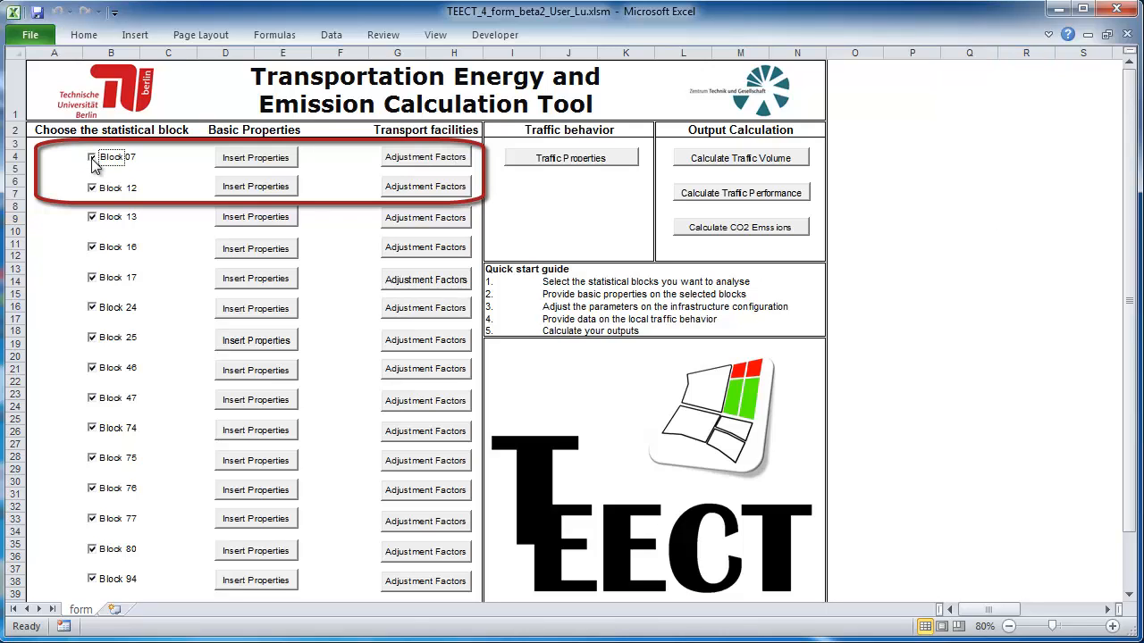
left_click(92, 190)
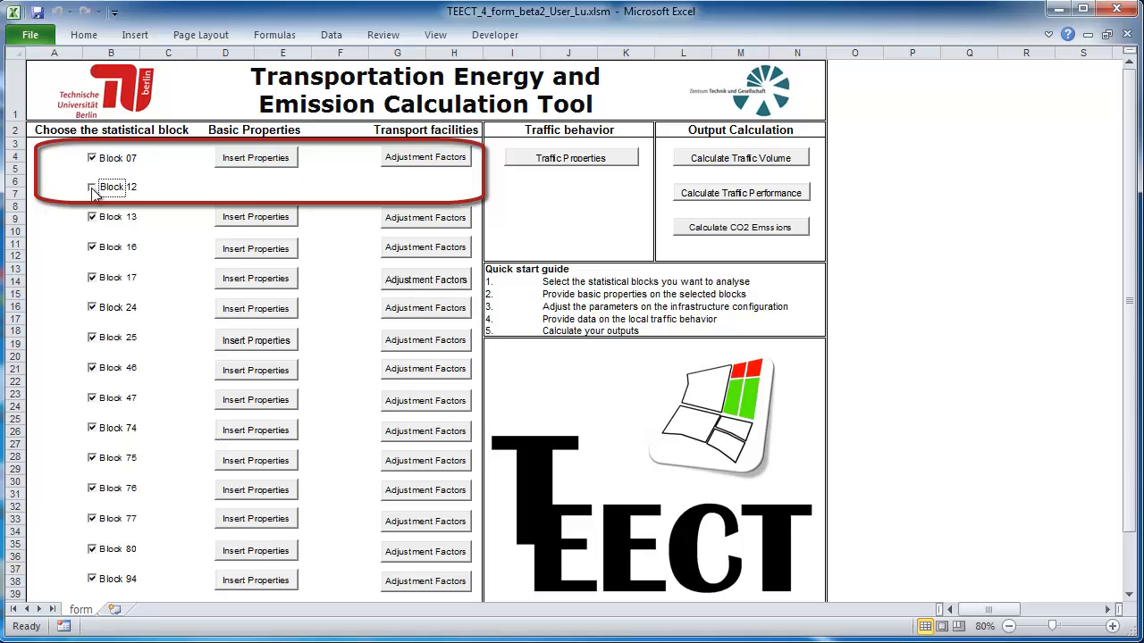
left_click(92, 189)
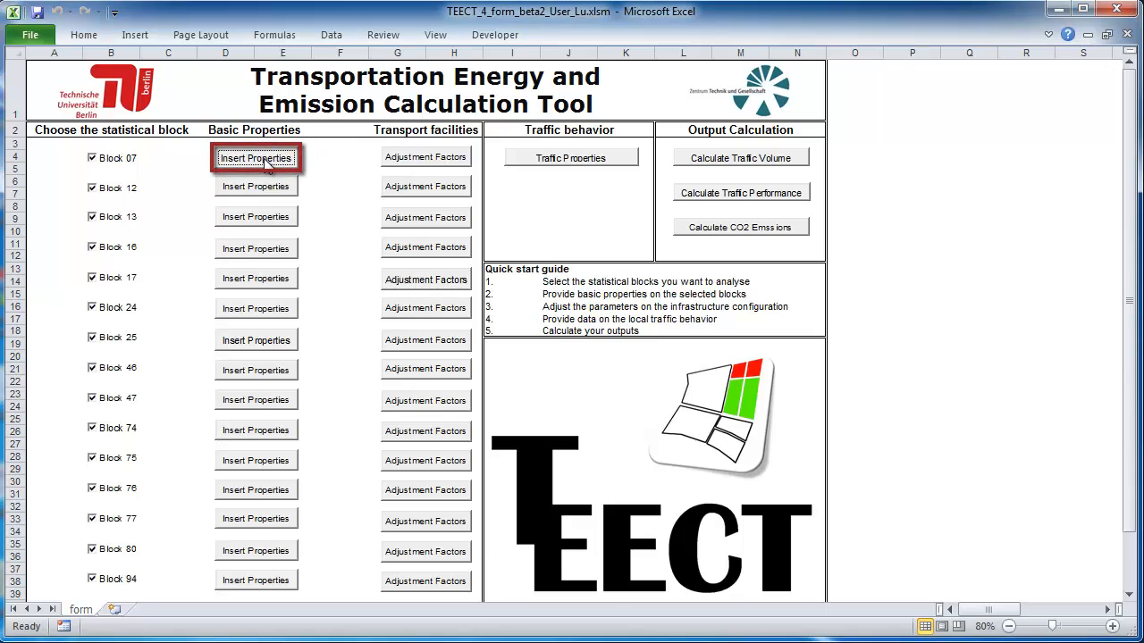
Step: Set Block 07 to estimate residents and employees from 75/5/0/20 percent land use and 82340 plot area, then confirm
left_click(263, 160)
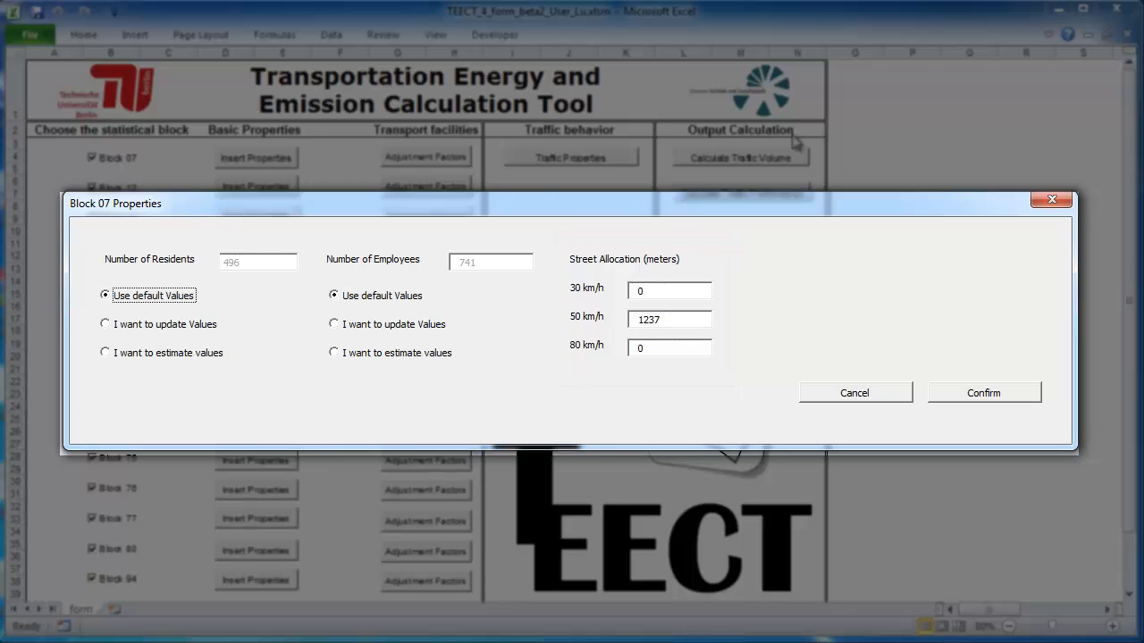
left_click(170, 331)
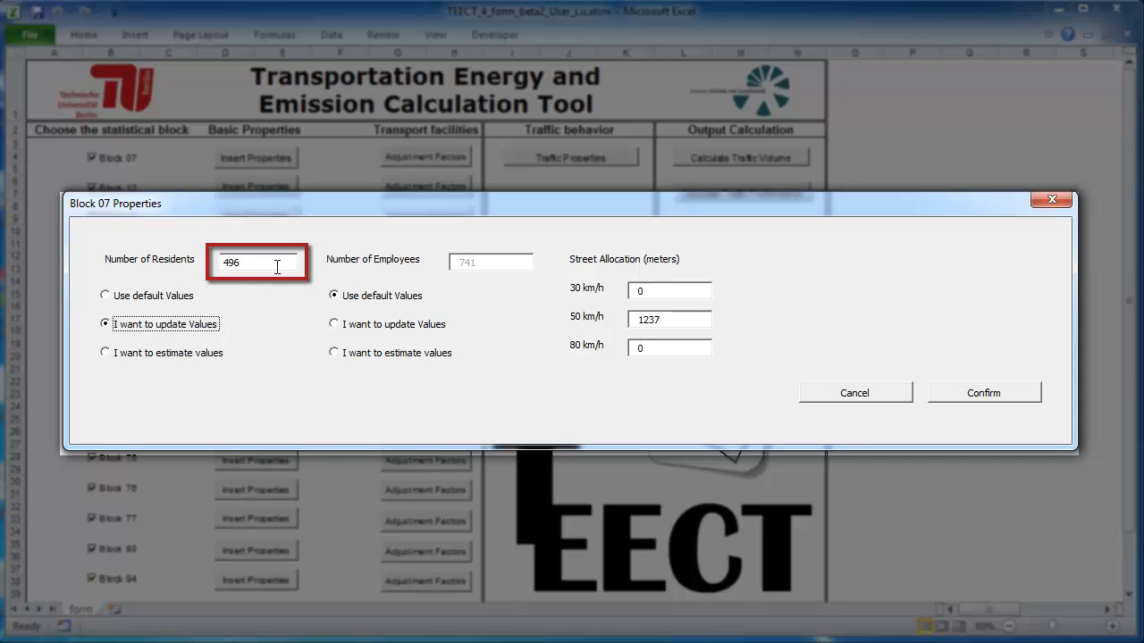
left_click(354, 324)
left_click(513, 266)
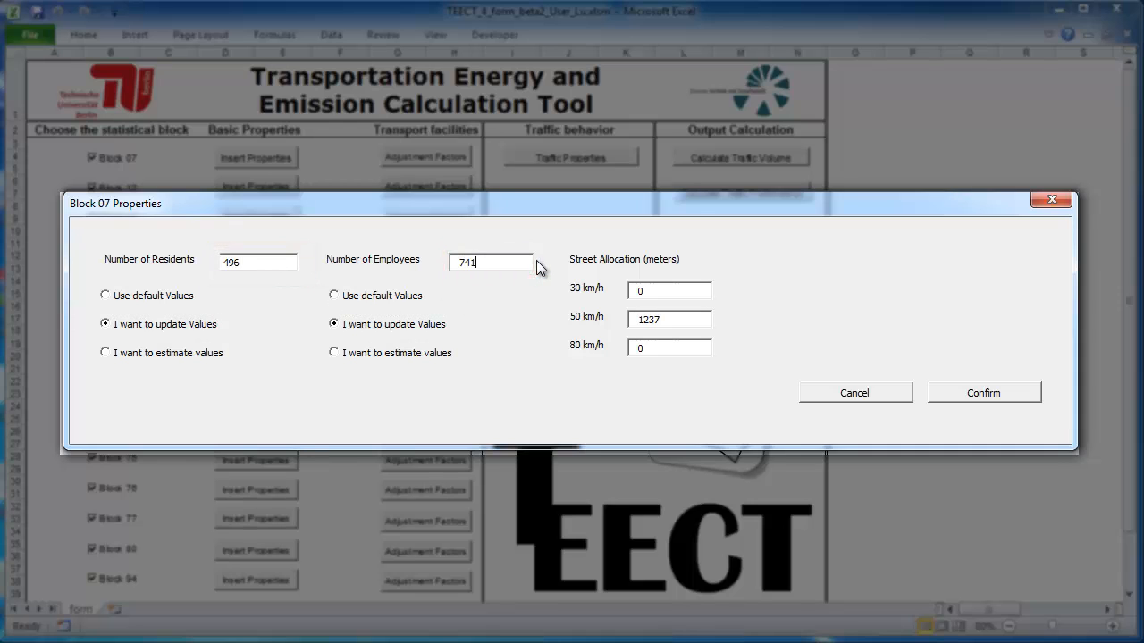
left_click(189, 356)
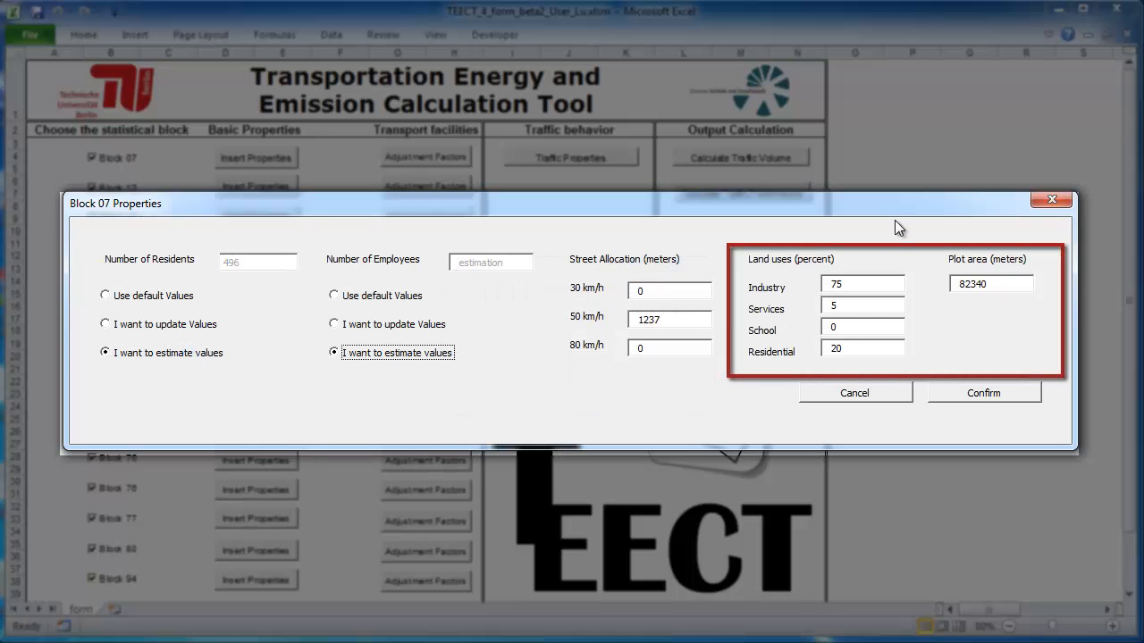
left_click(967, 395)
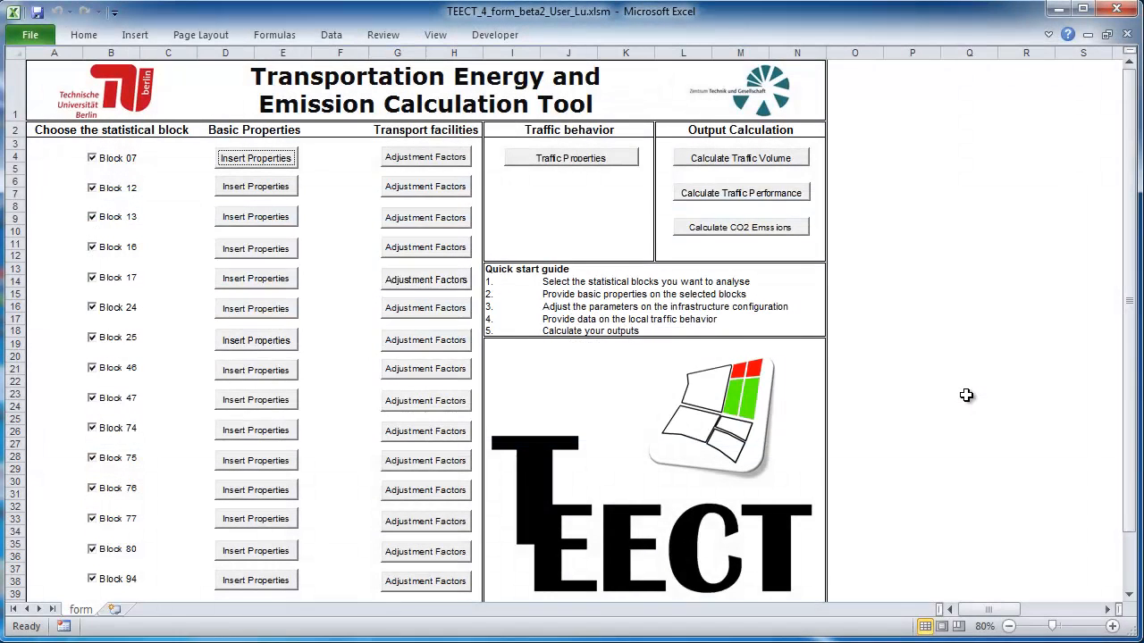
Step: Confirm Block 07's customized CO2 factors: 0,55 cars, 4,00 accessibility, 1,19 parking, 1,2 km shopping
left_click(449, 161)
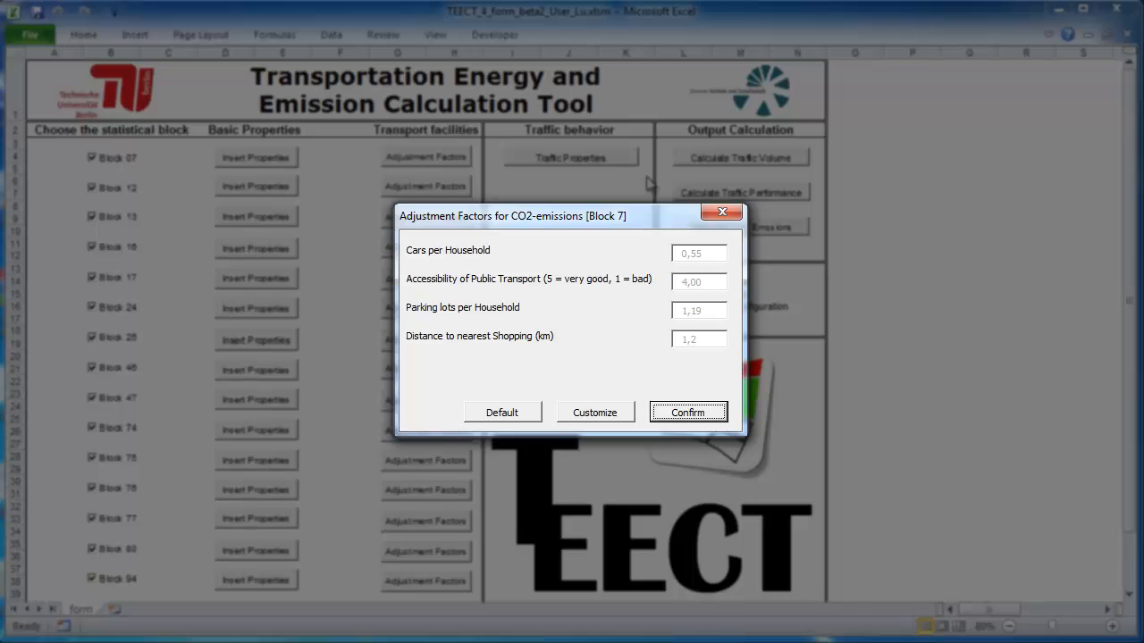
left_click(599, 414)
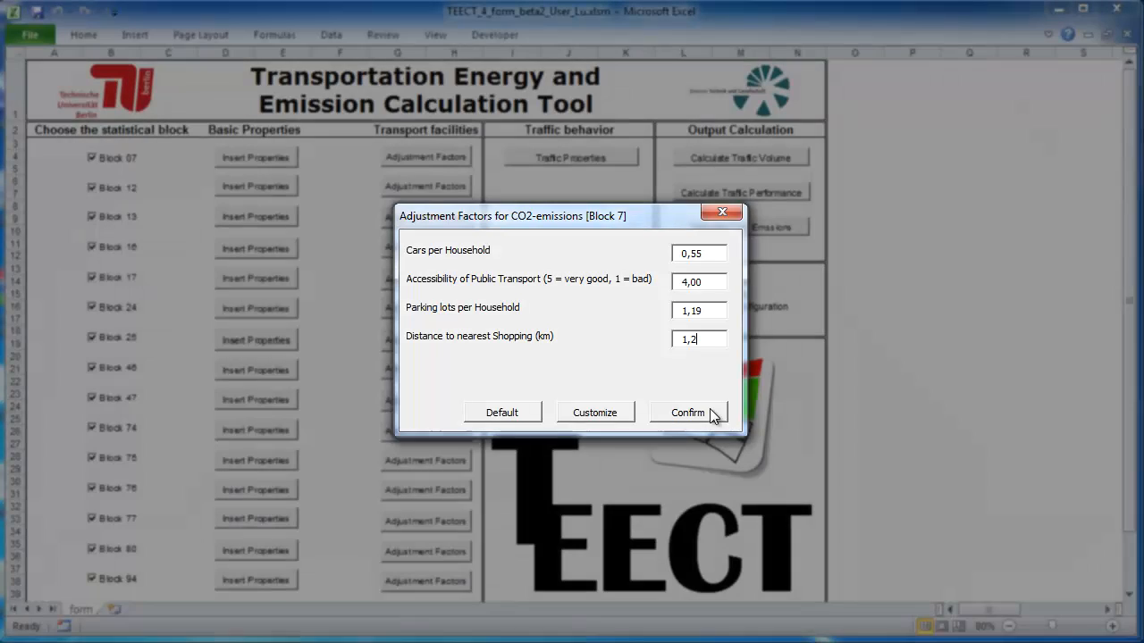
left_click(715, 408)
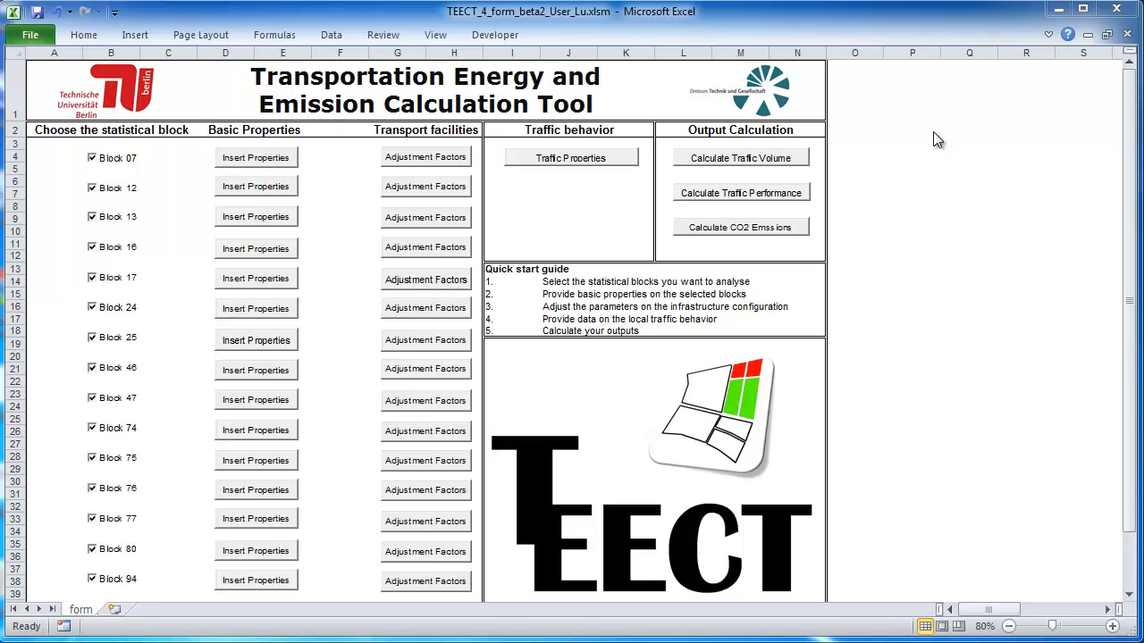
Step: Confirm customized customers per employee of 0,75 craft/industry, 7,06 school and 11,34 services
left_click(585, 157)
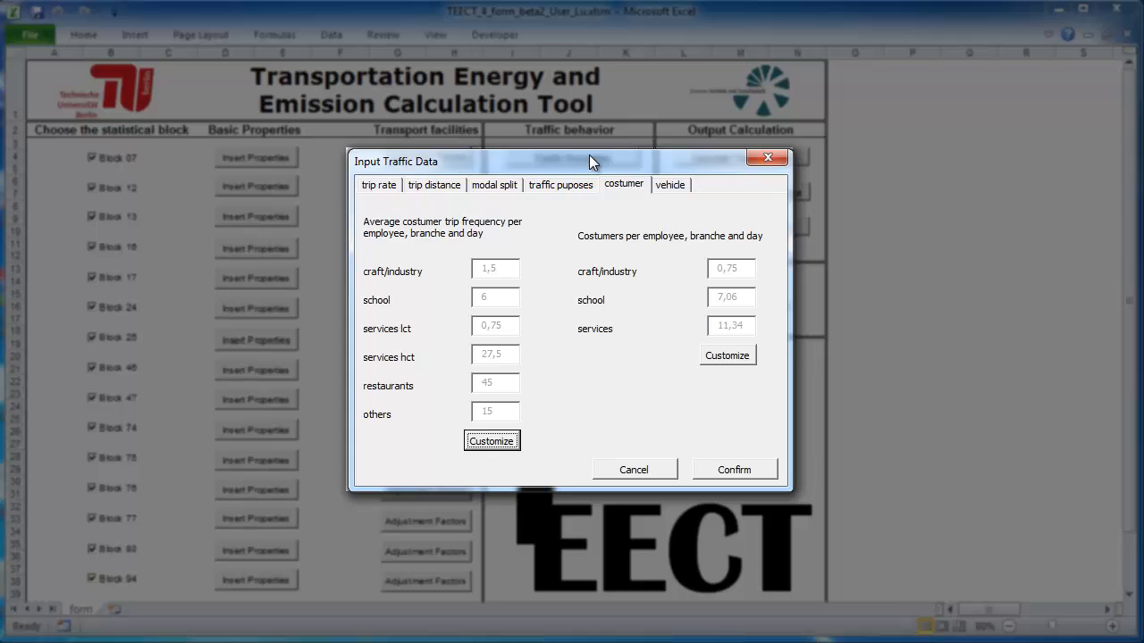
left_click(724, 358)
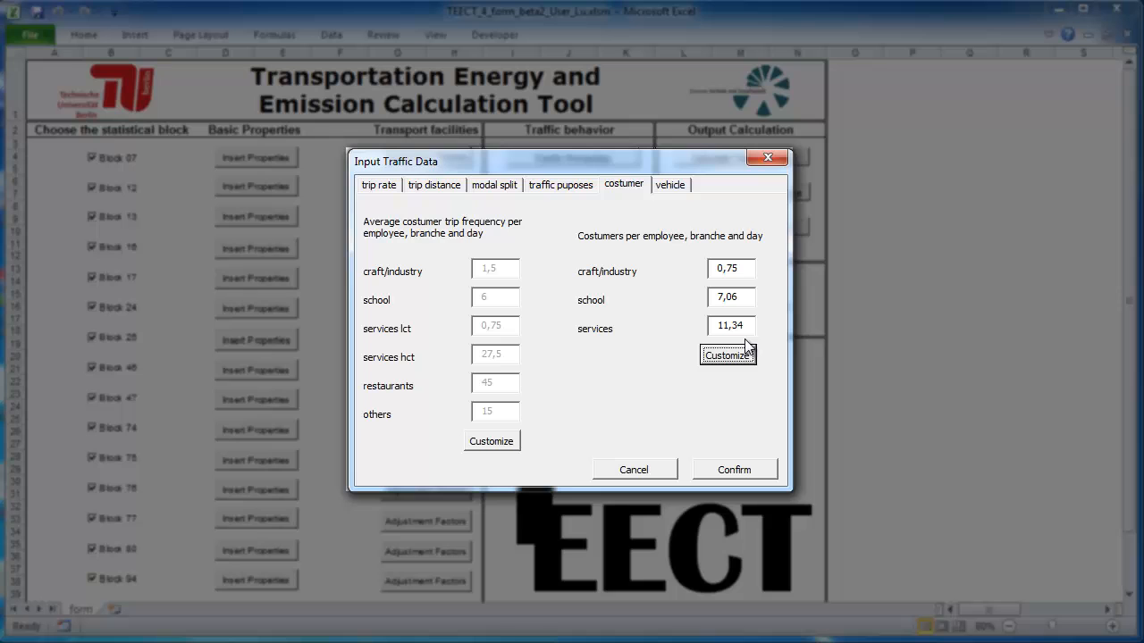
left_click(766, 470)
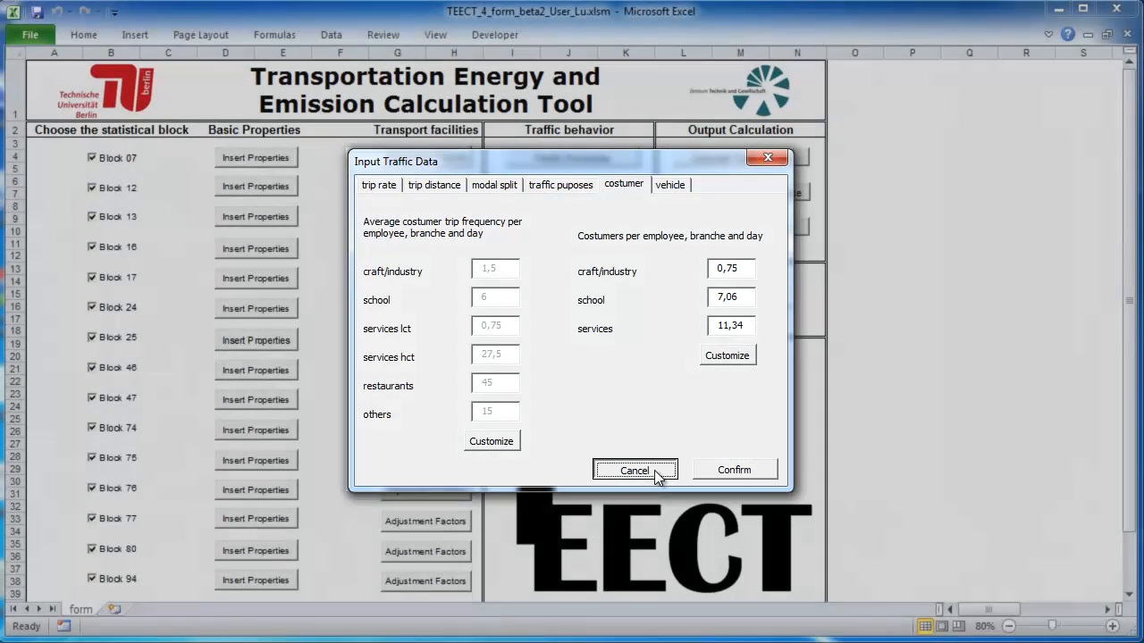
left_click(658, 471)
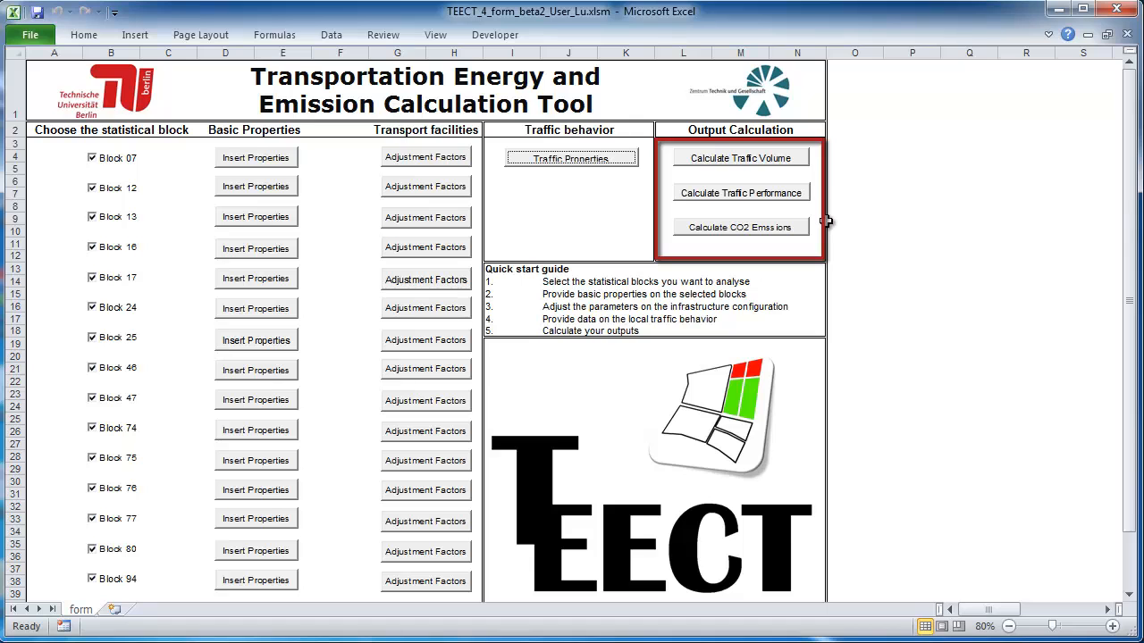
Step: Calculate CO2 emissions for the checked blocks
left_click(791, 236)
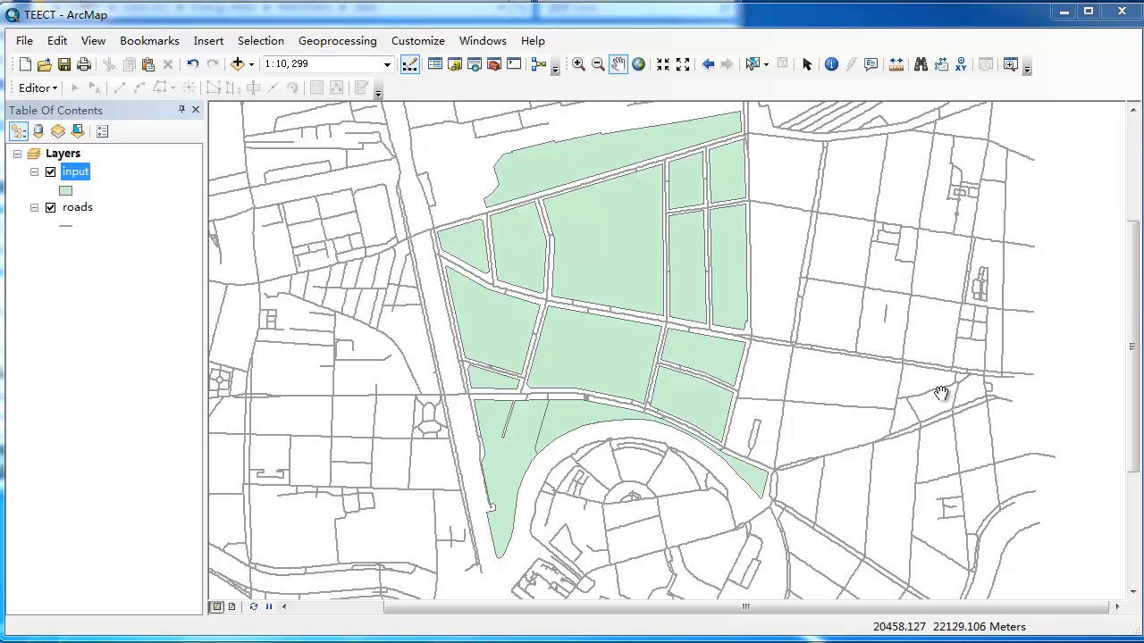
right_click(79, 179)
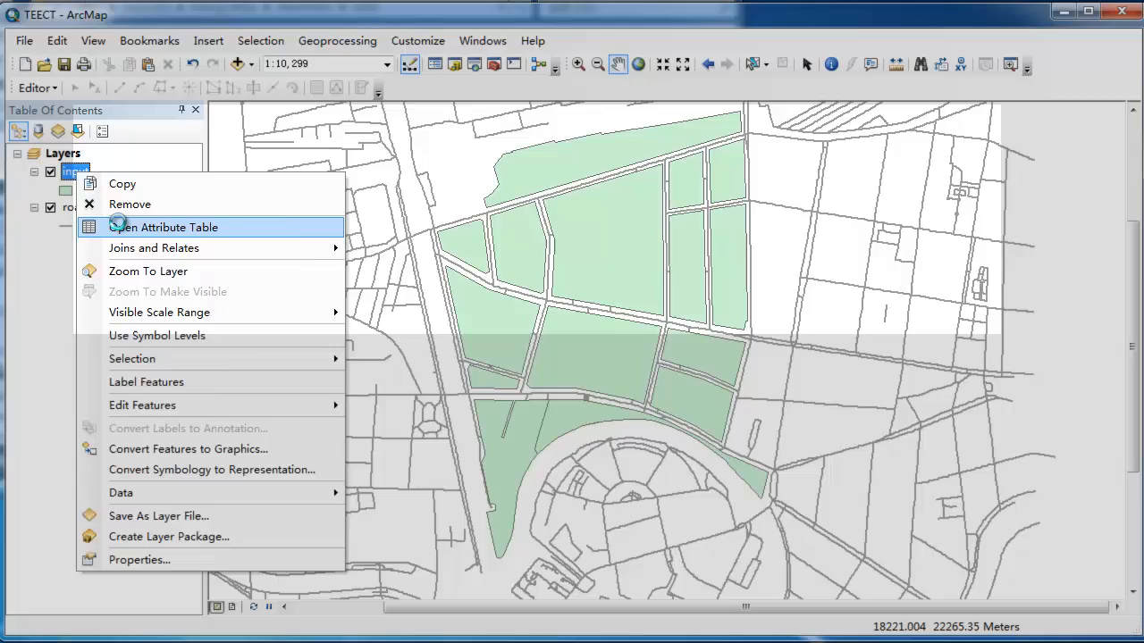
left_click(122, 228)
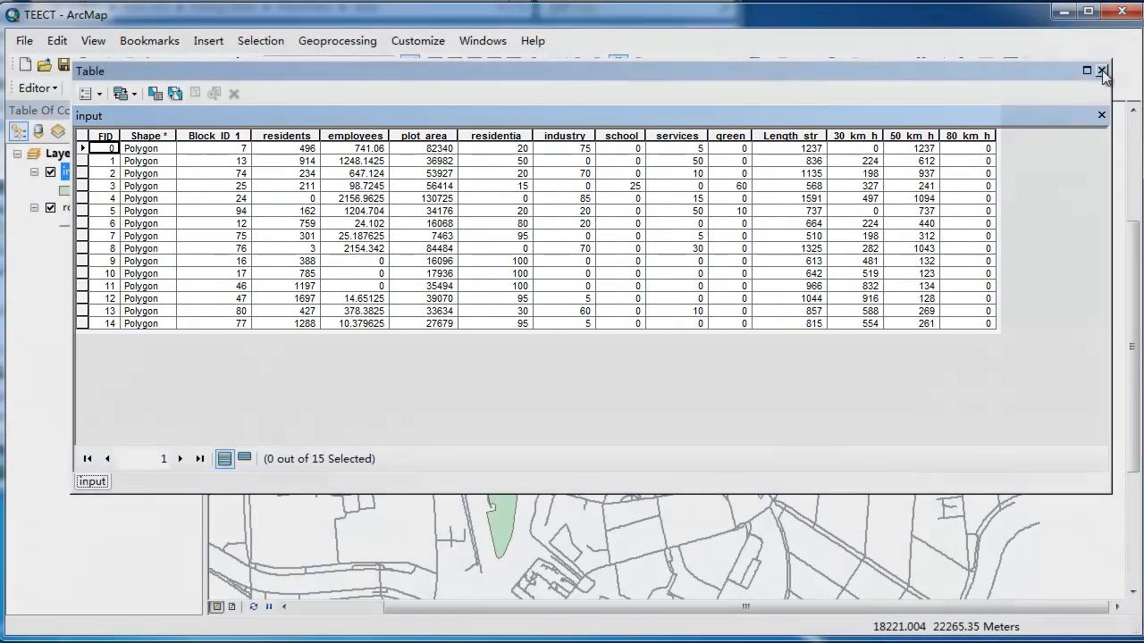
left_click(1102, 69)
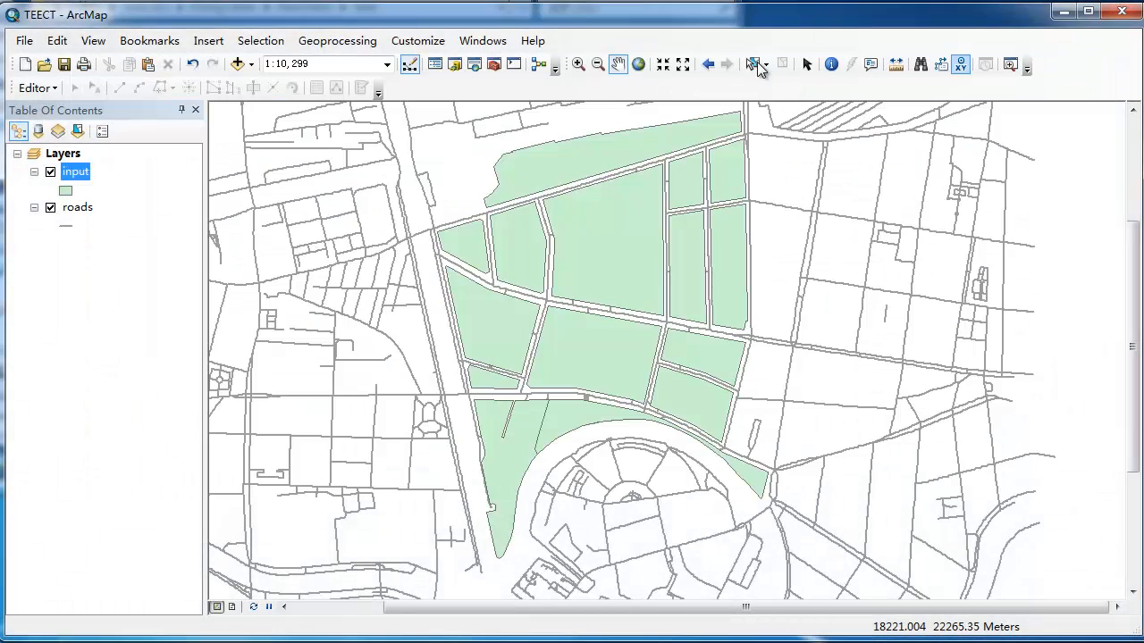
Step: Add Toolbox.tbx to ArcToolbox and launch its TEECT script tool
left_click(496, 70)
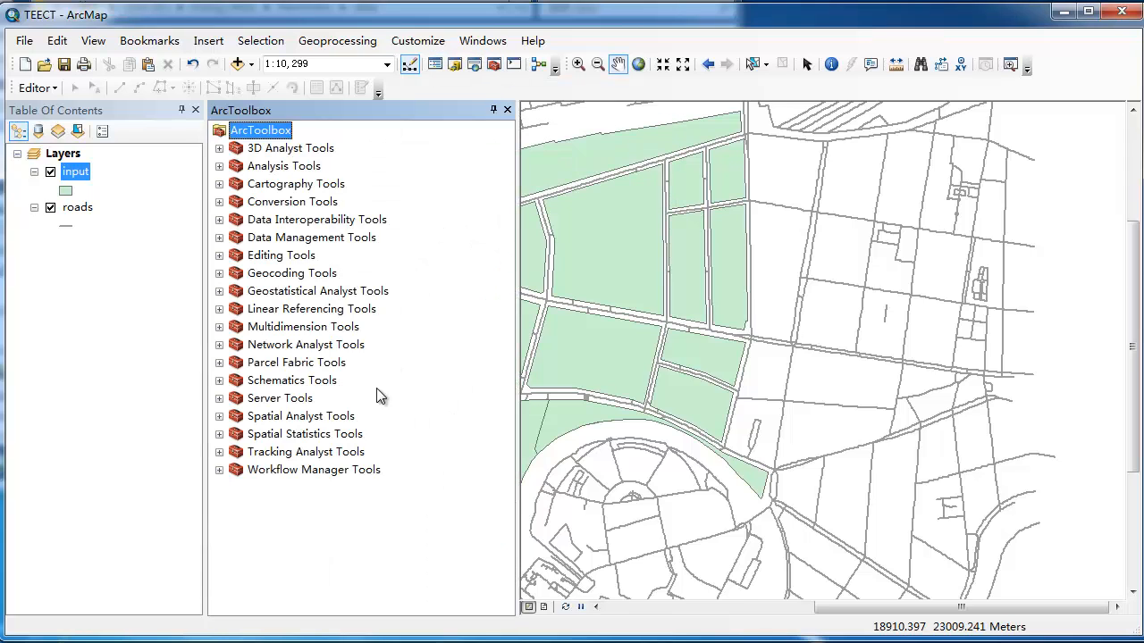
right_click(291, 550)
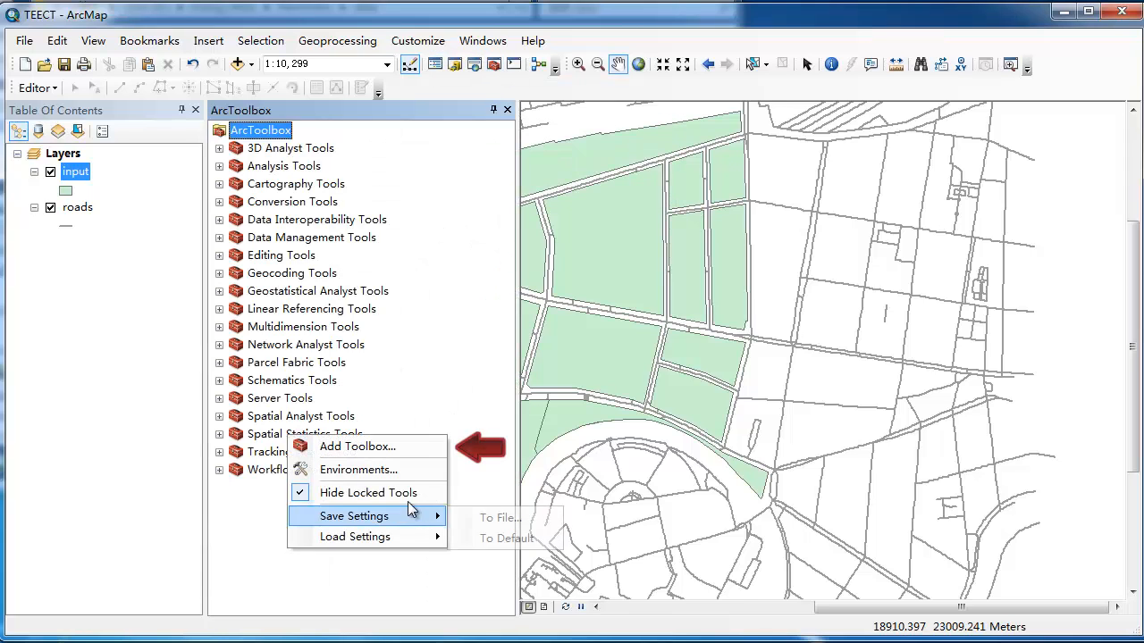
left_click(404, 450)
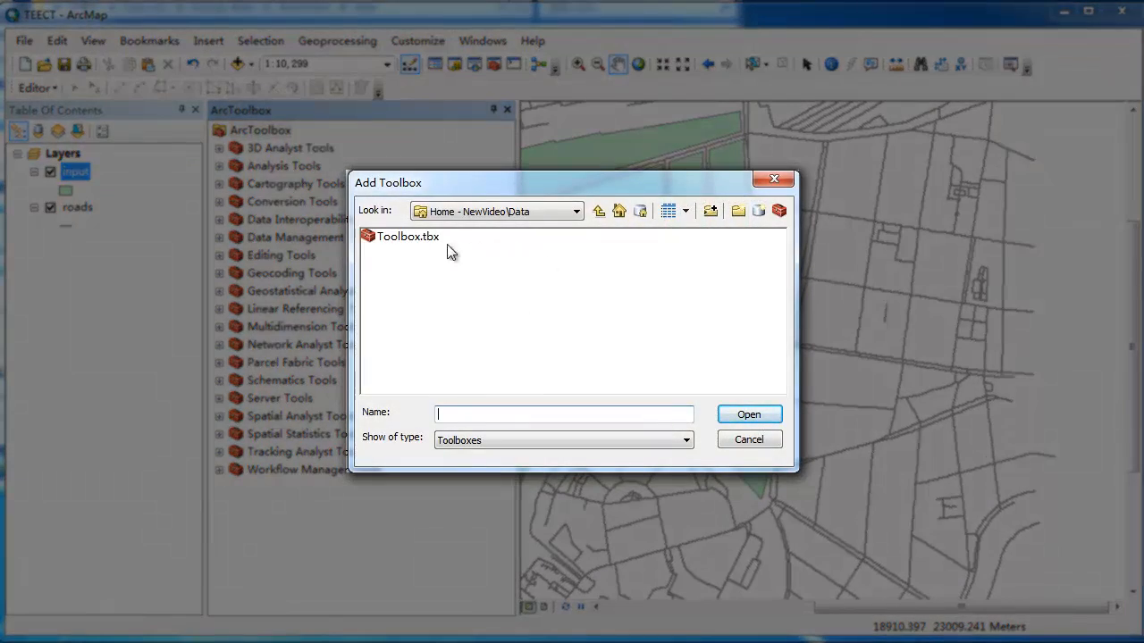
left_click(420, 239)
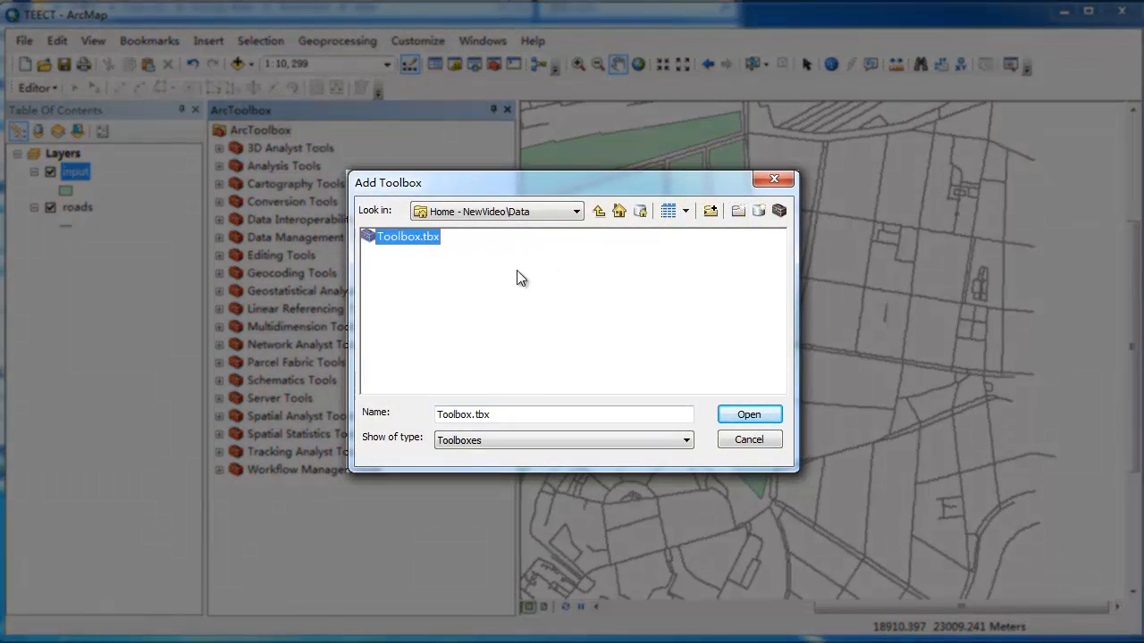
left_click(747, 417)
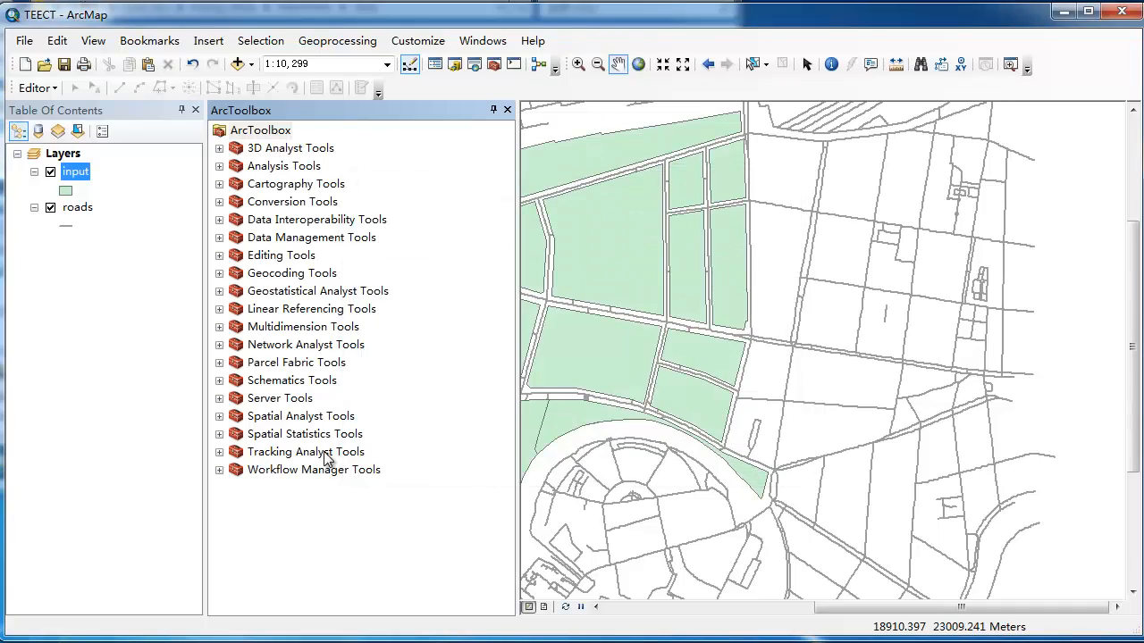
double_click(270, 452)
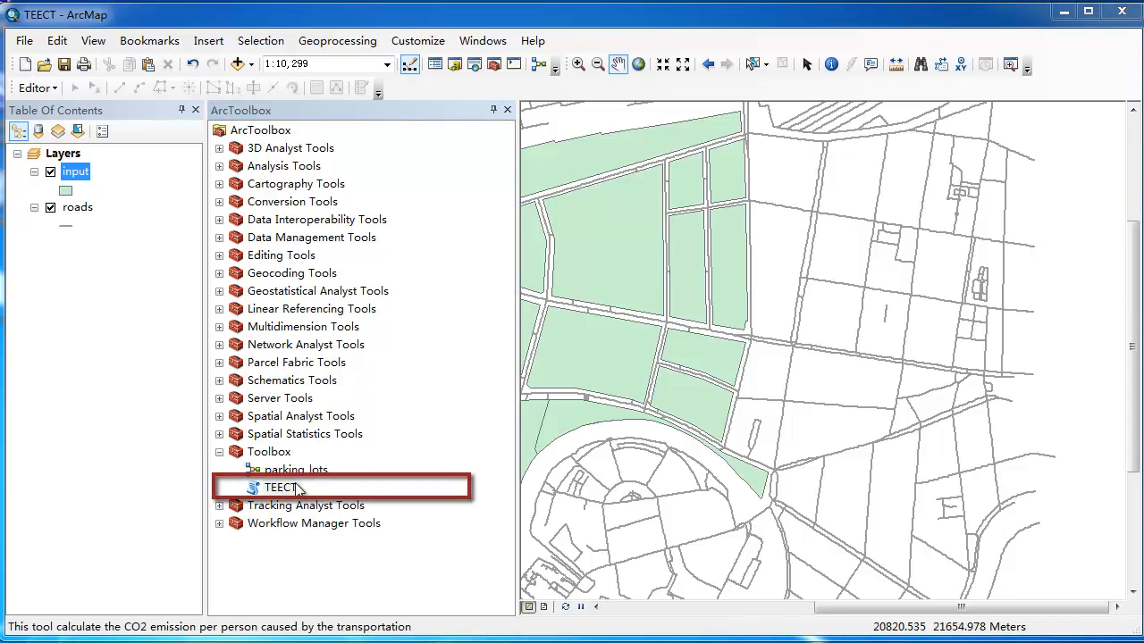
double_click(279, 488)
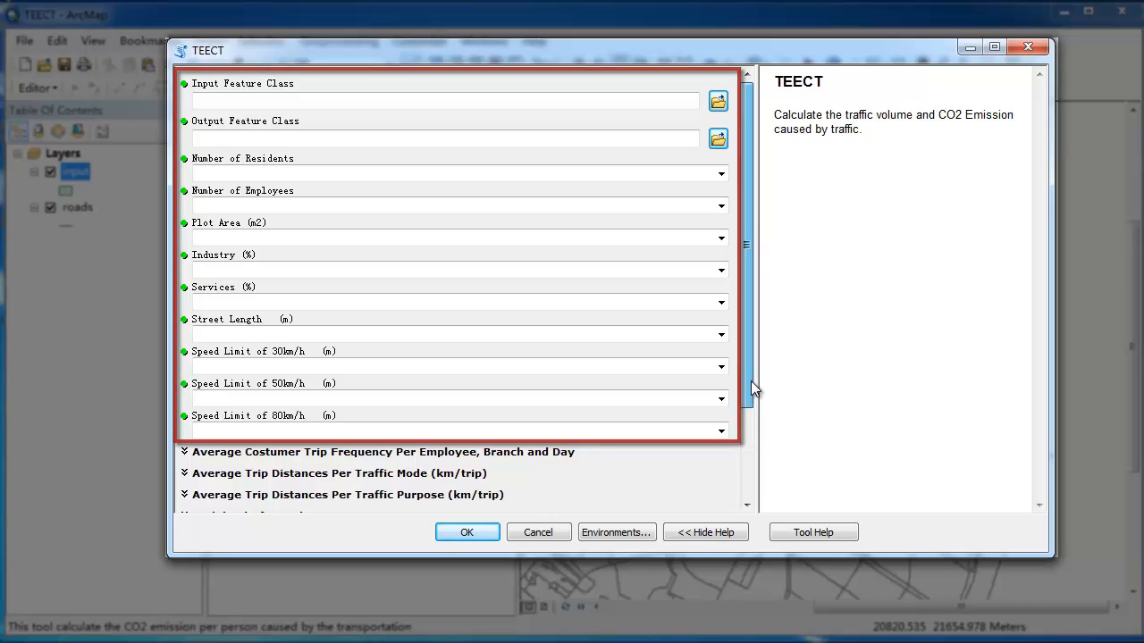
Step: Set the TEECT inputs to input.shp and output1.shp, with the Pedestrian trip distance set to 1
left_click_drag(751, 383, 751, 484)
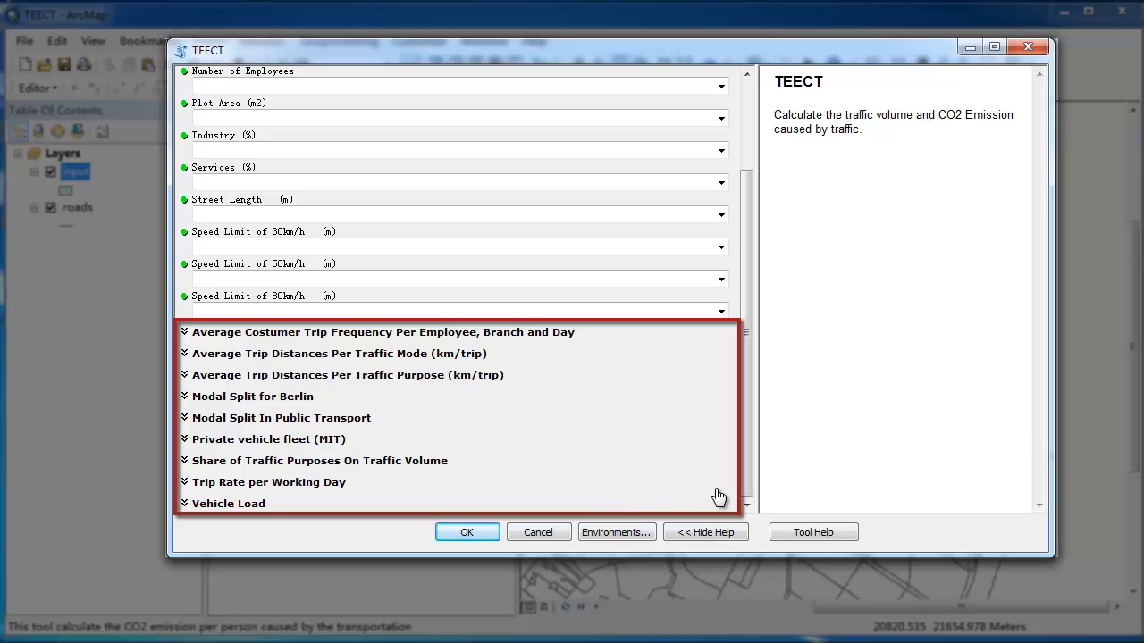
left_click(471, 354)
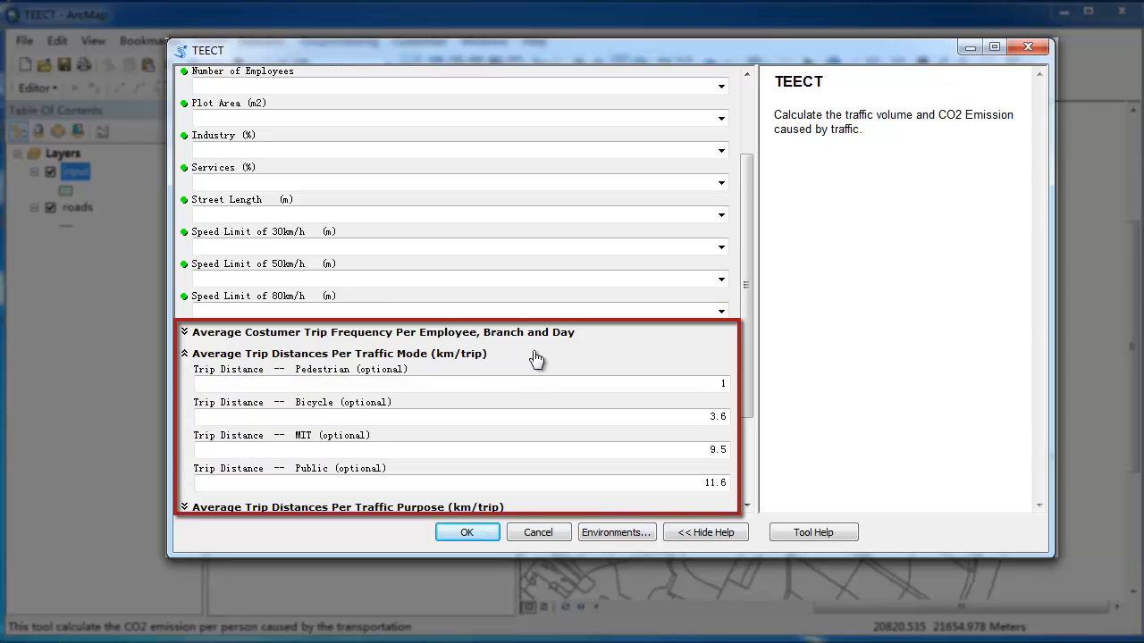
left_click(720, 383)
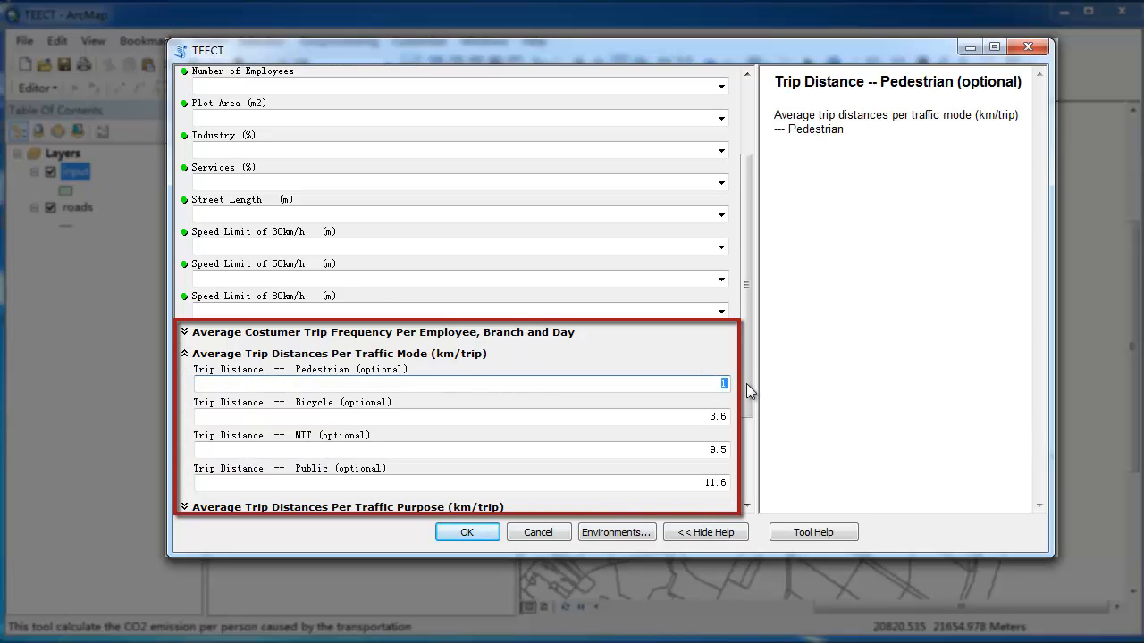
type("2")
scroll(742, 385, "down", 1)
key("BackSpace")
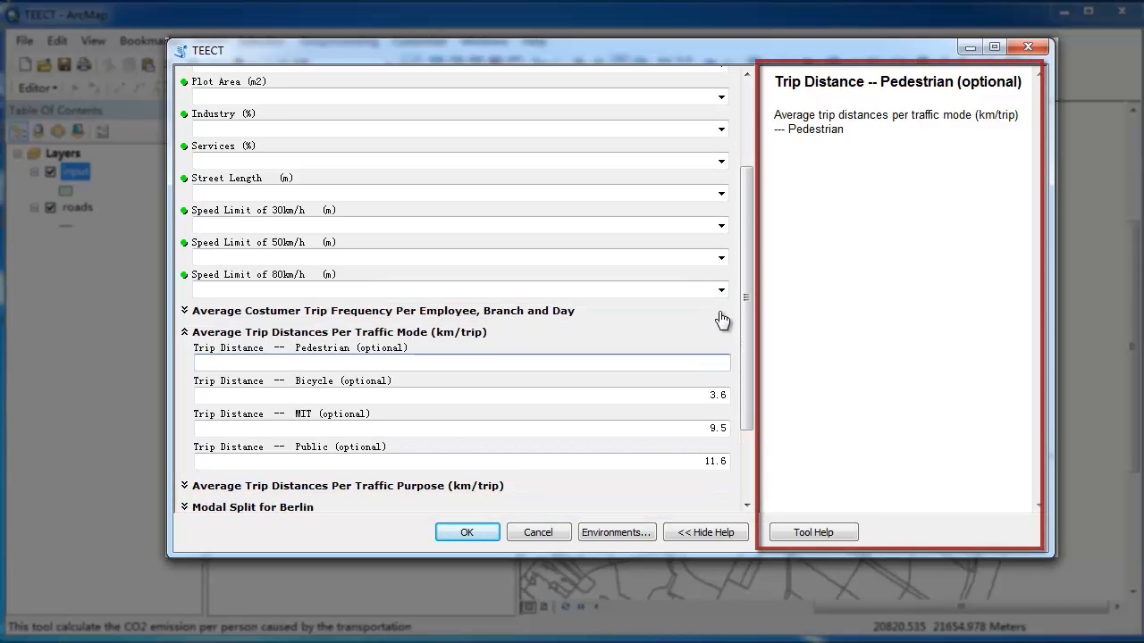
type("1.shp")
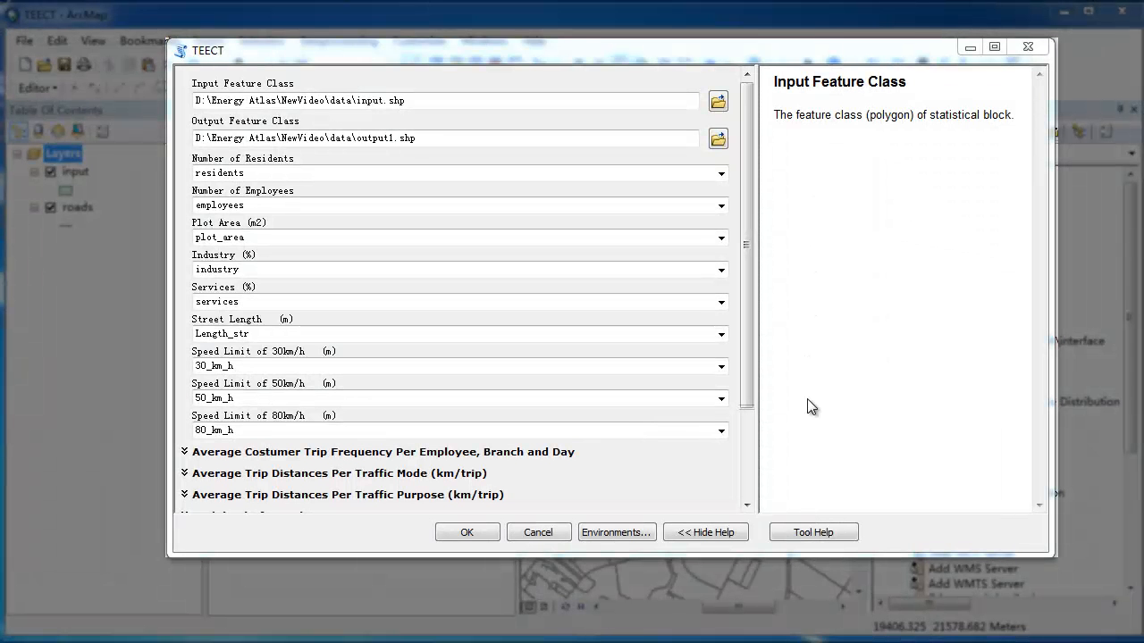
Step: Run TEECT to create the output1 layer and review its attribute table
left_click(463, 532)
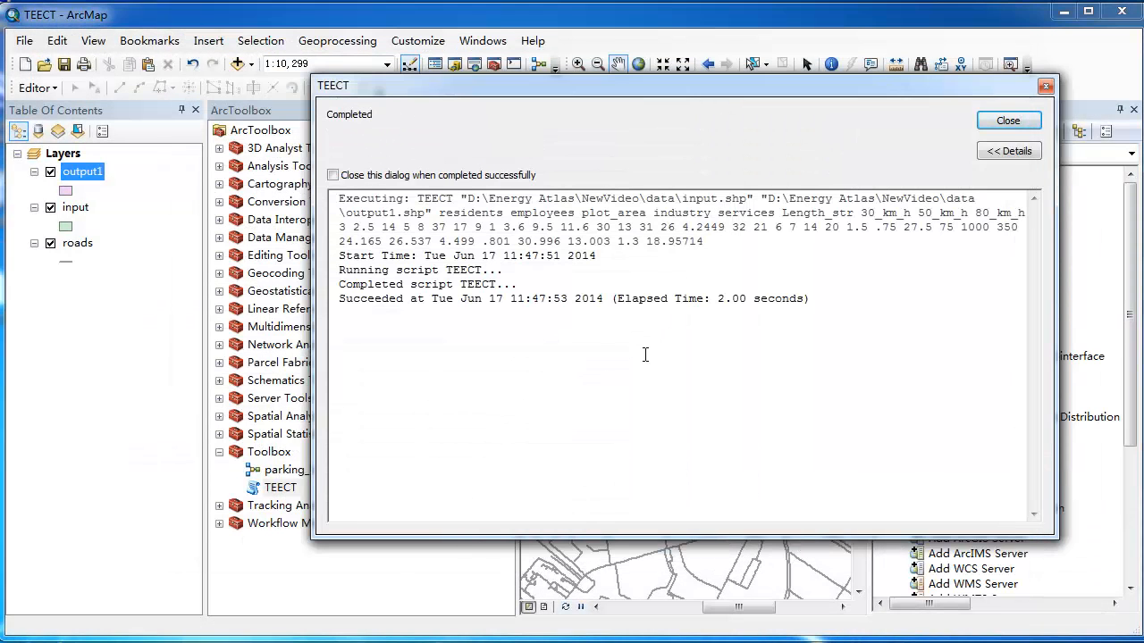
left_click(1008, 119)
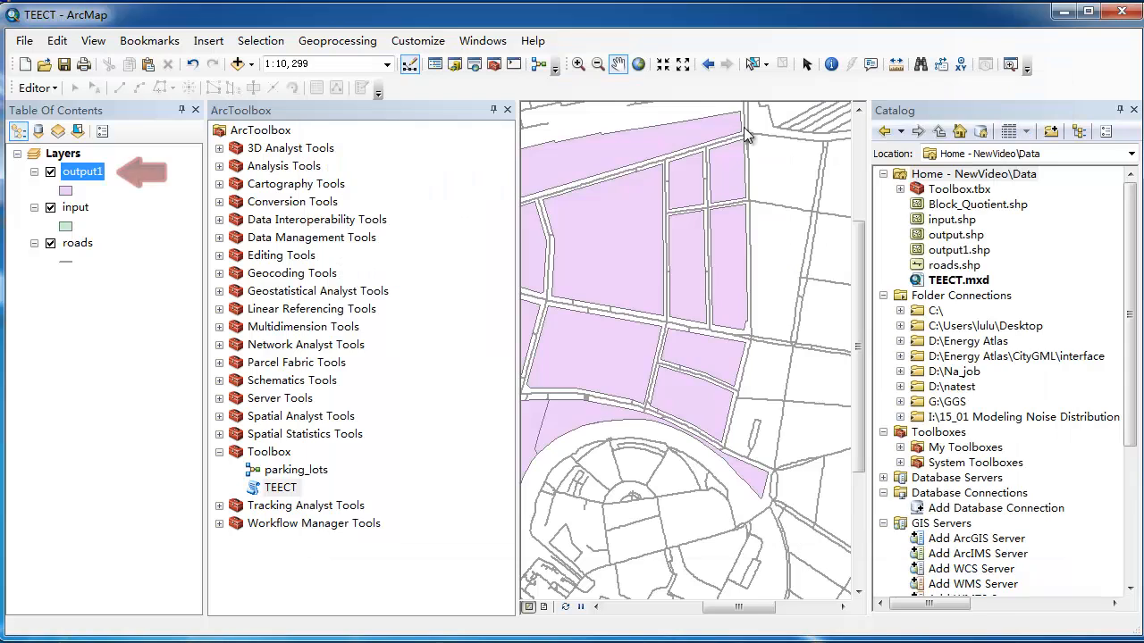
right_click(92, 176)
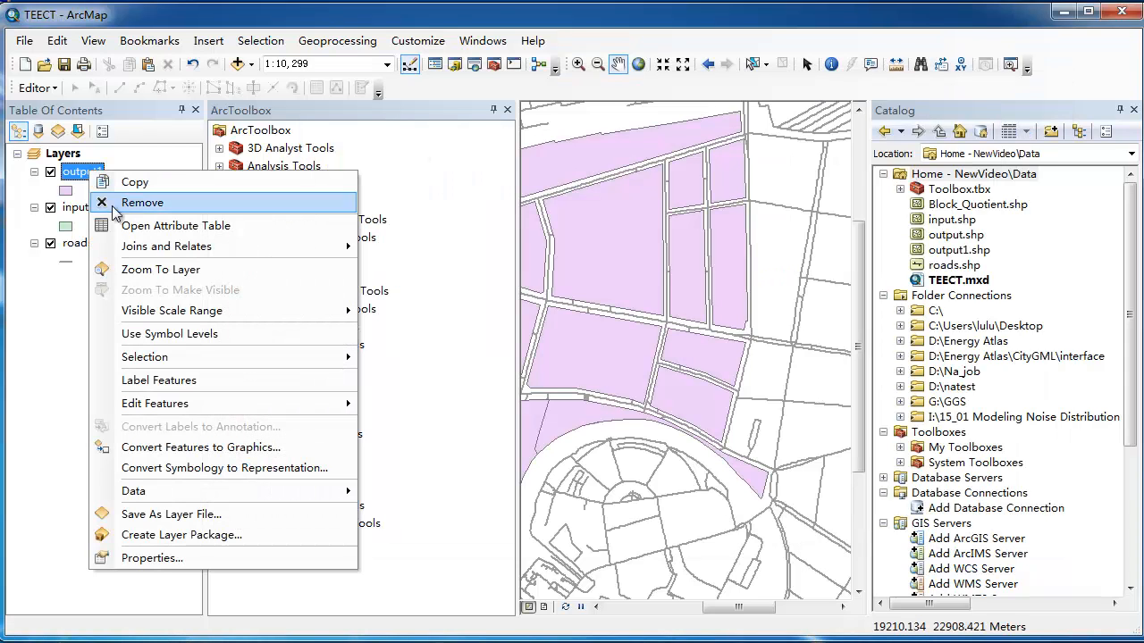
left_click(135, 235)
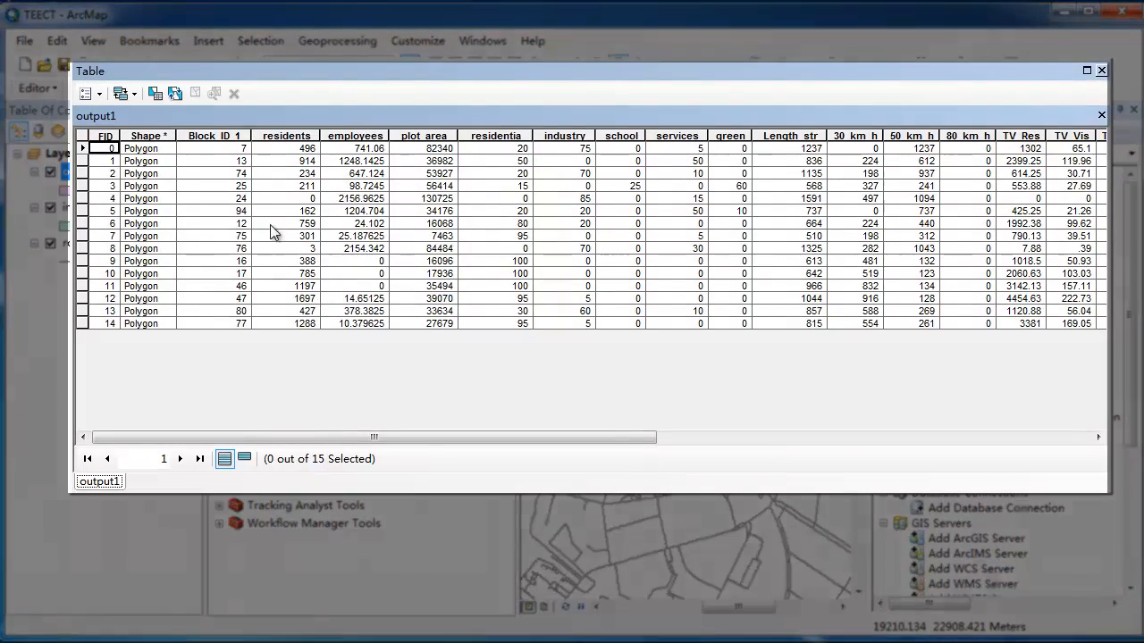
left_click_drag(422, 438, 988, 437)
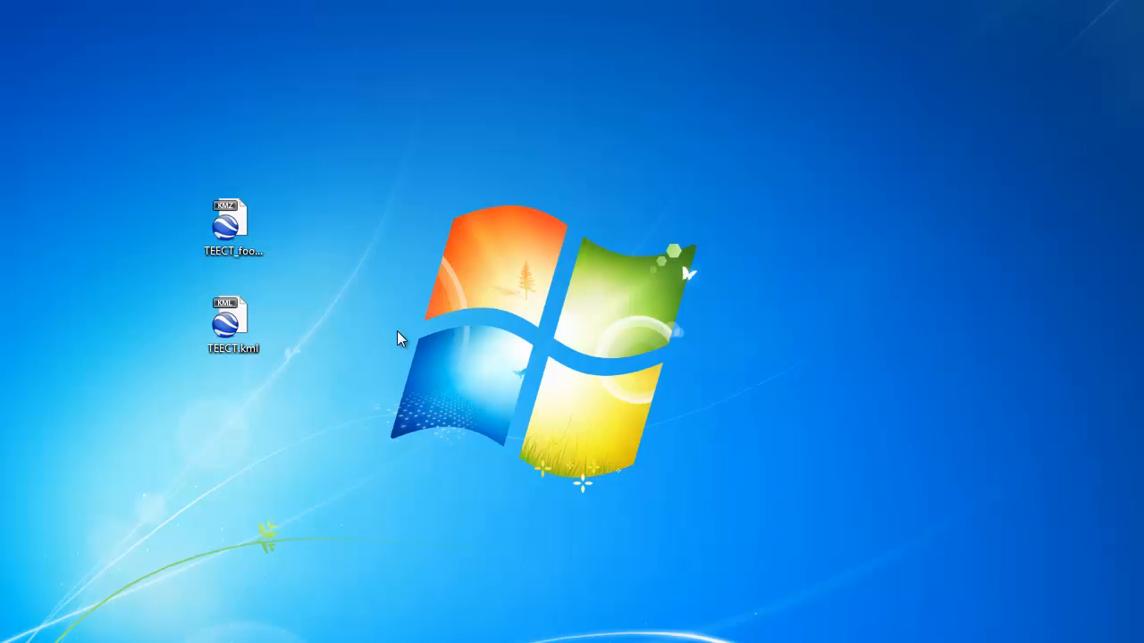
Step: Load TEECT.kml from the desktop into Google Earth and zoom out slightly over the block polygons
left_click(227, 322)
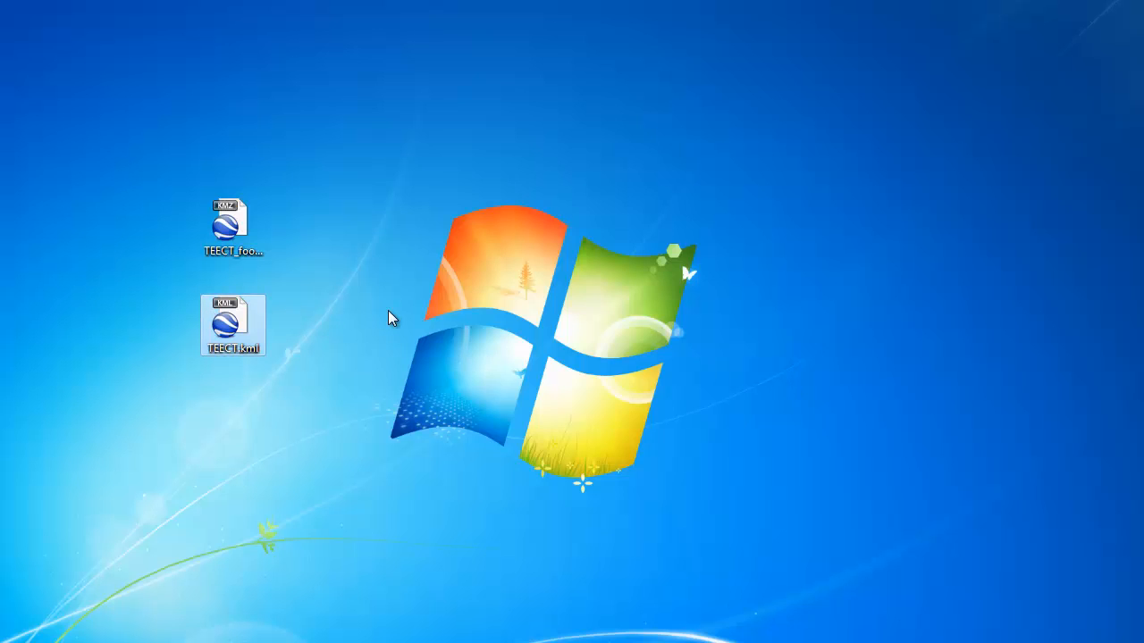
double_click(254, 327)
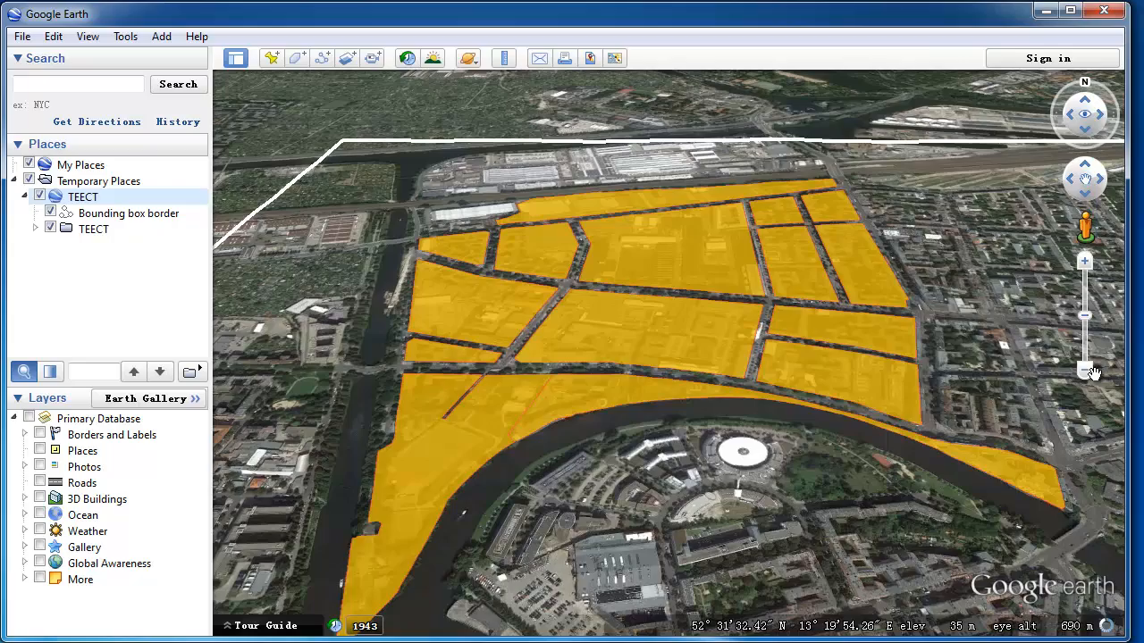
left_click(1092, 374)
scroll(783, 409, "down", 2)
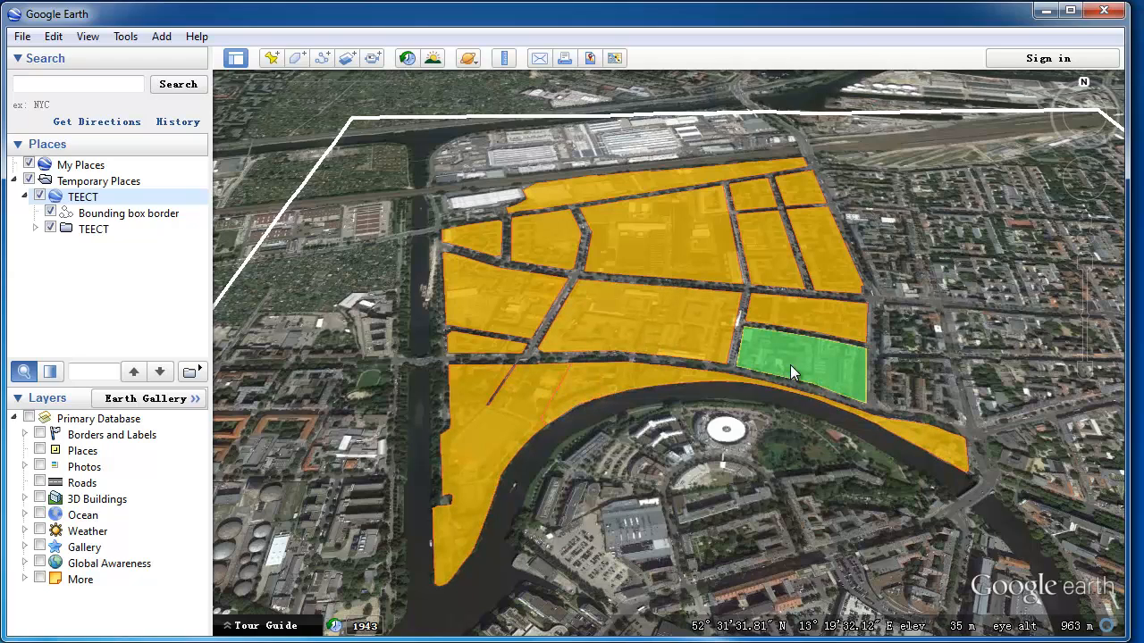
left_click(838, 369)
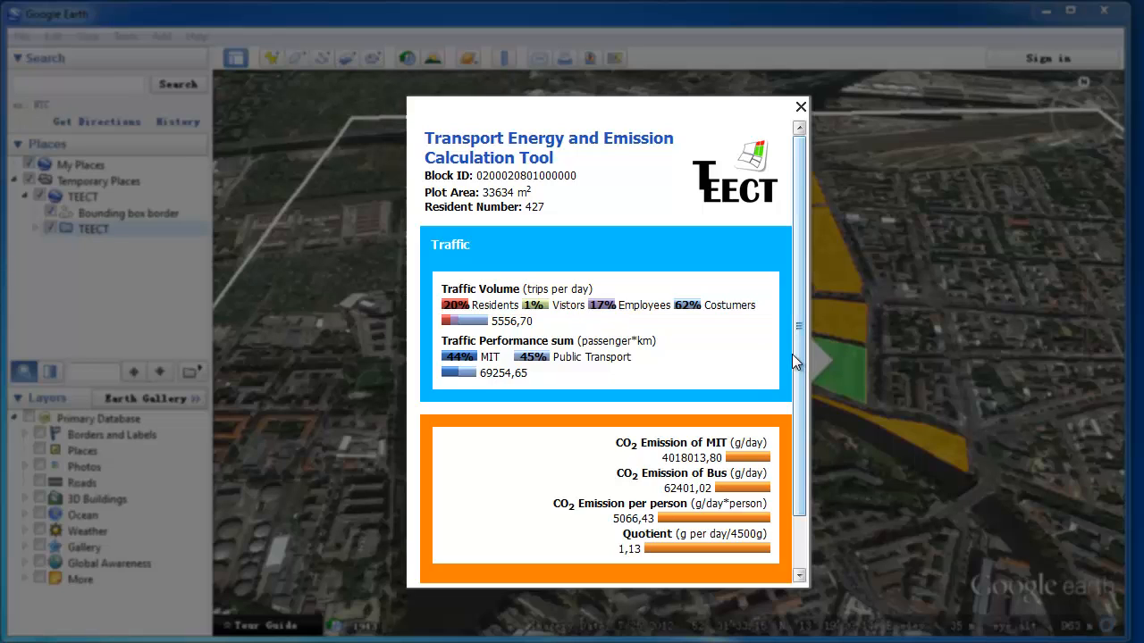
left_click_drag(801, 352, 795, 449)
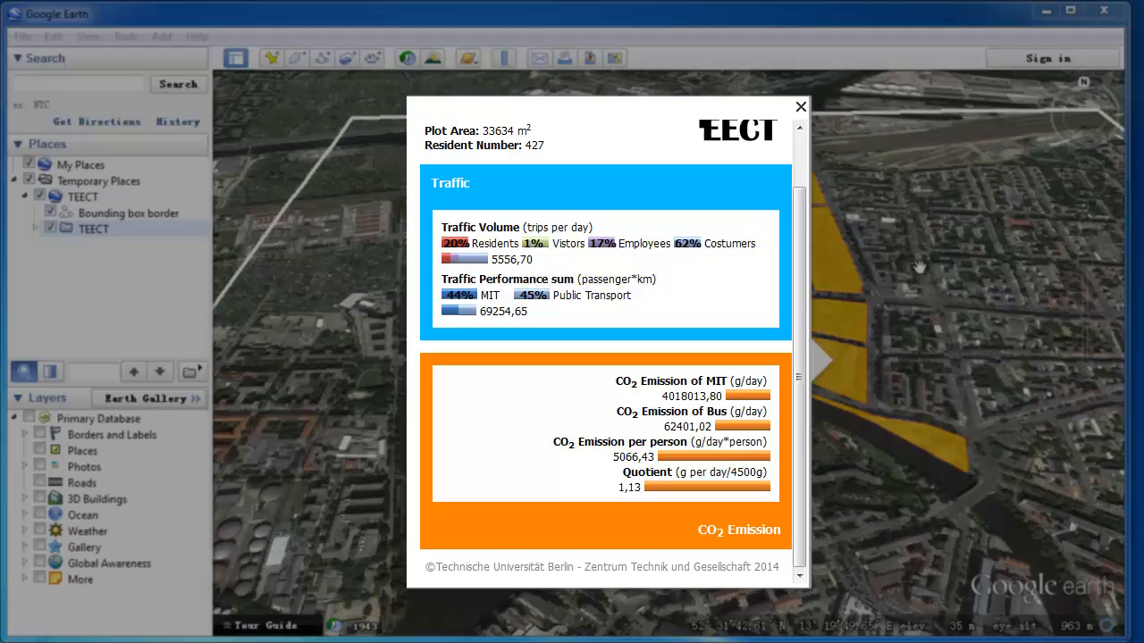
left_click(801, 107)
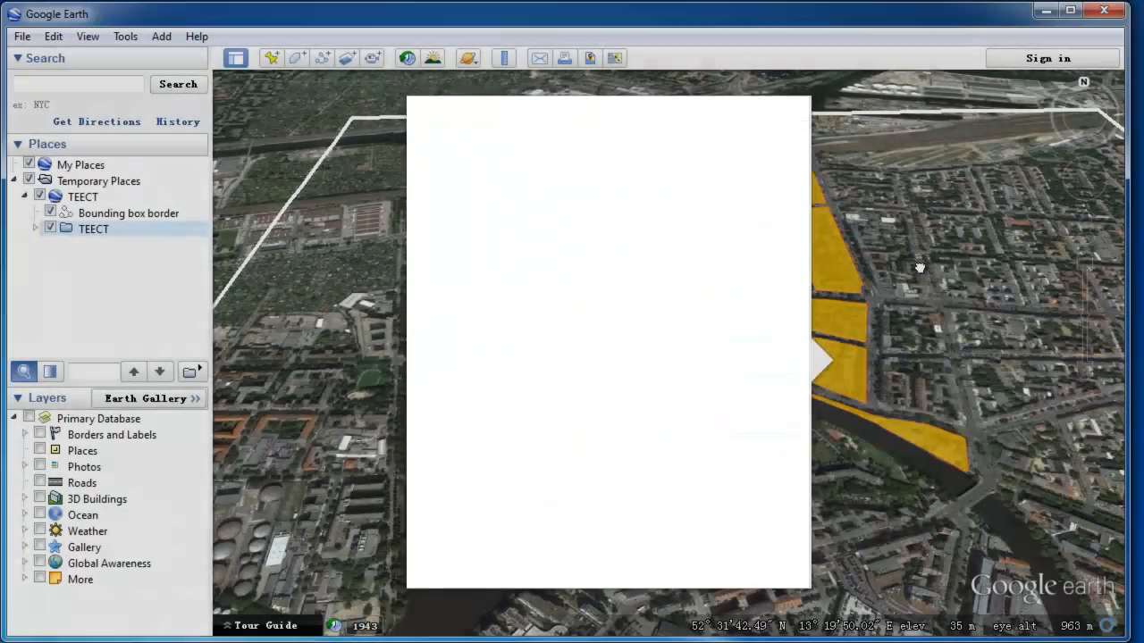